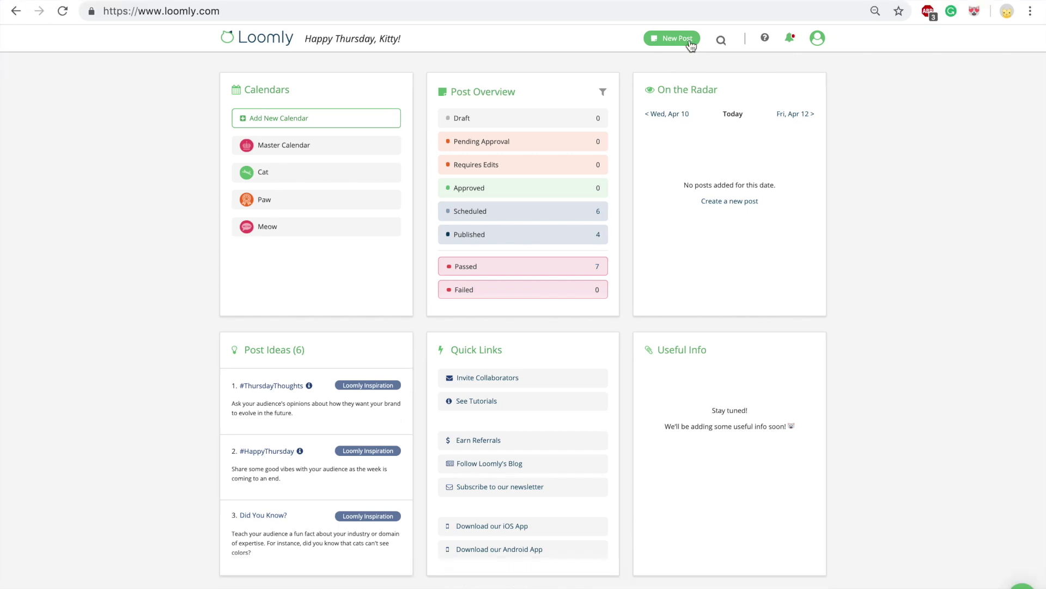
Start a new post, keeping Cat as the calendar it will be created in.
left_click(690, 44)
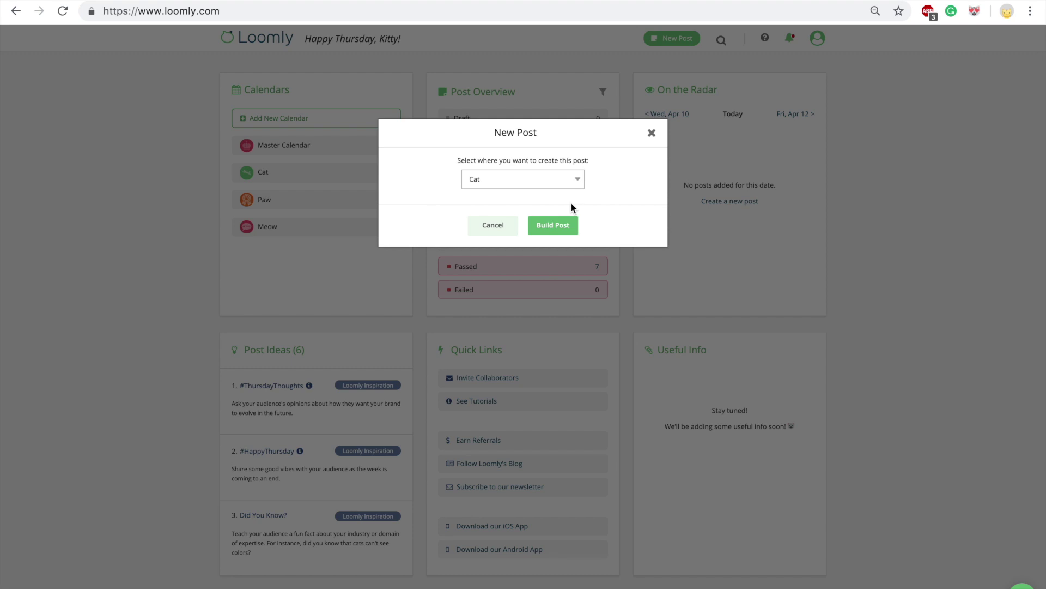
Build the new post in the Cat calendar.
left_click(562, 233)
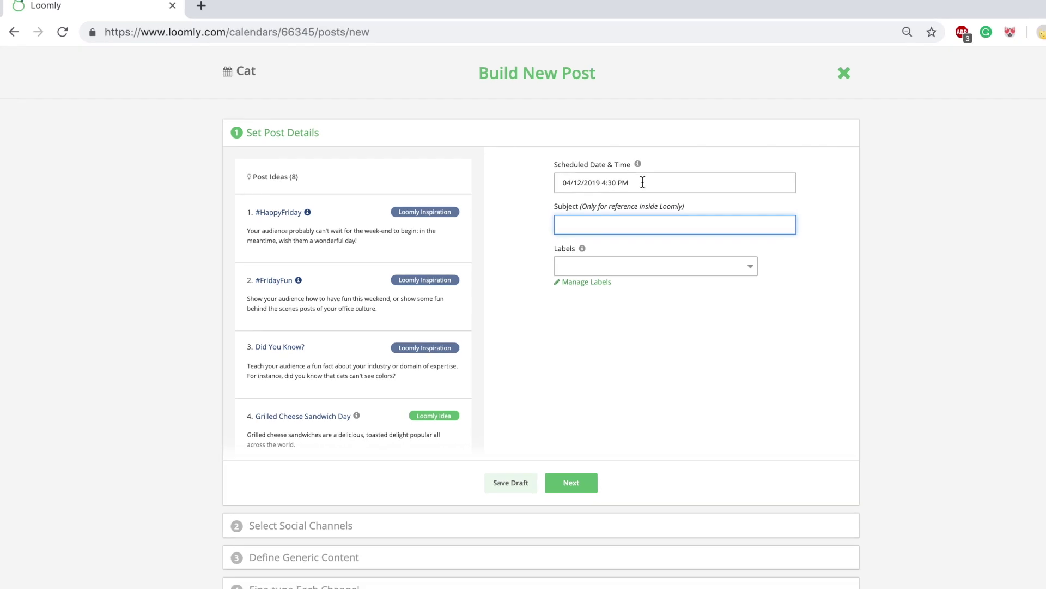
left_click(642, 182)
Schedule the post for 04/16/2019 at 5:30 PM and tag it with the Loomly label.
left_click(653, 208)
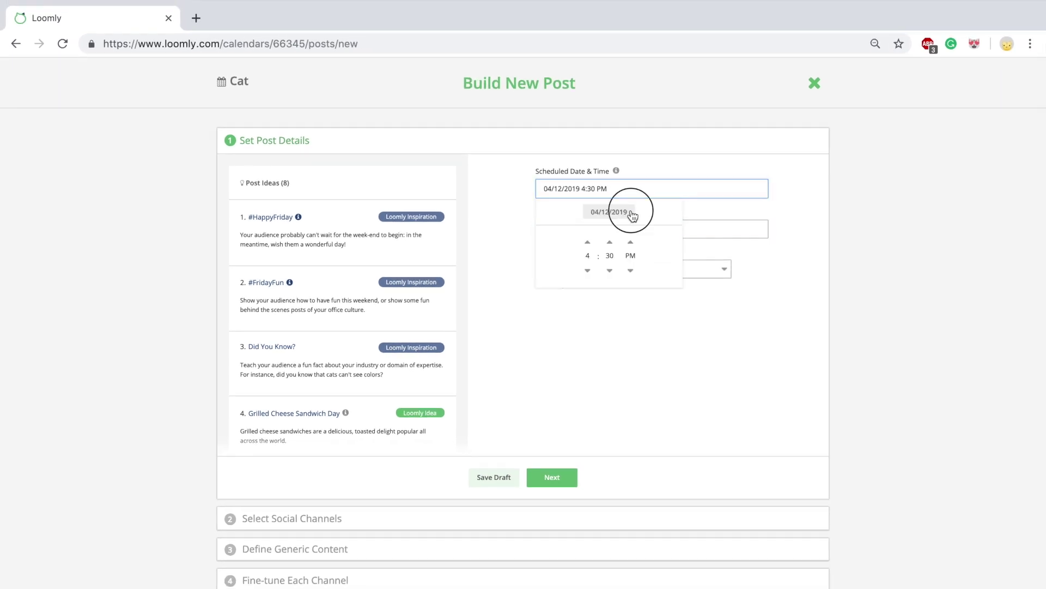
left_click(645, 262)
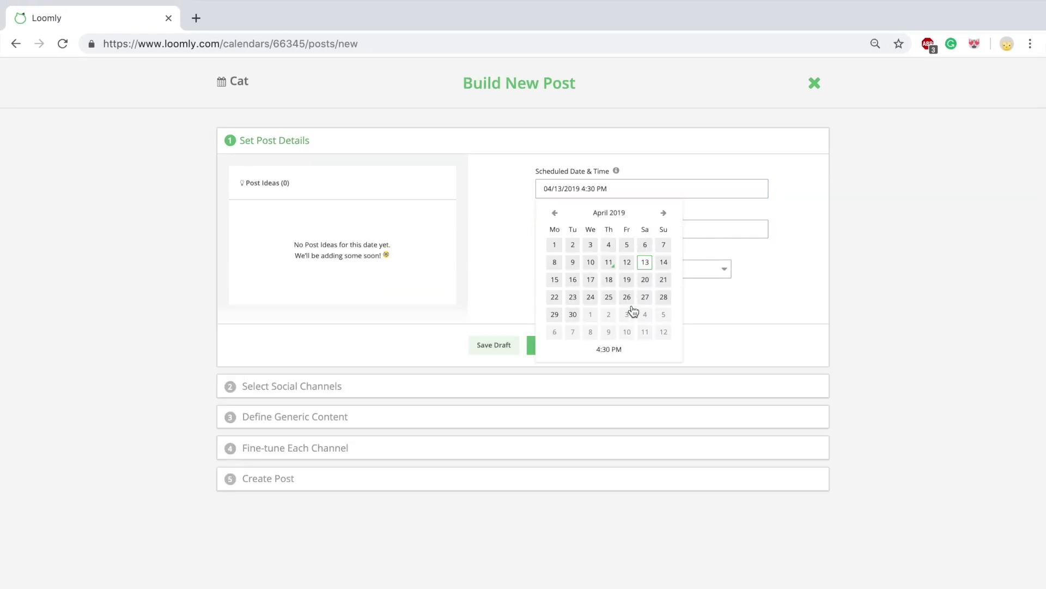
left_click(620, 350)
left_click(587, 241)
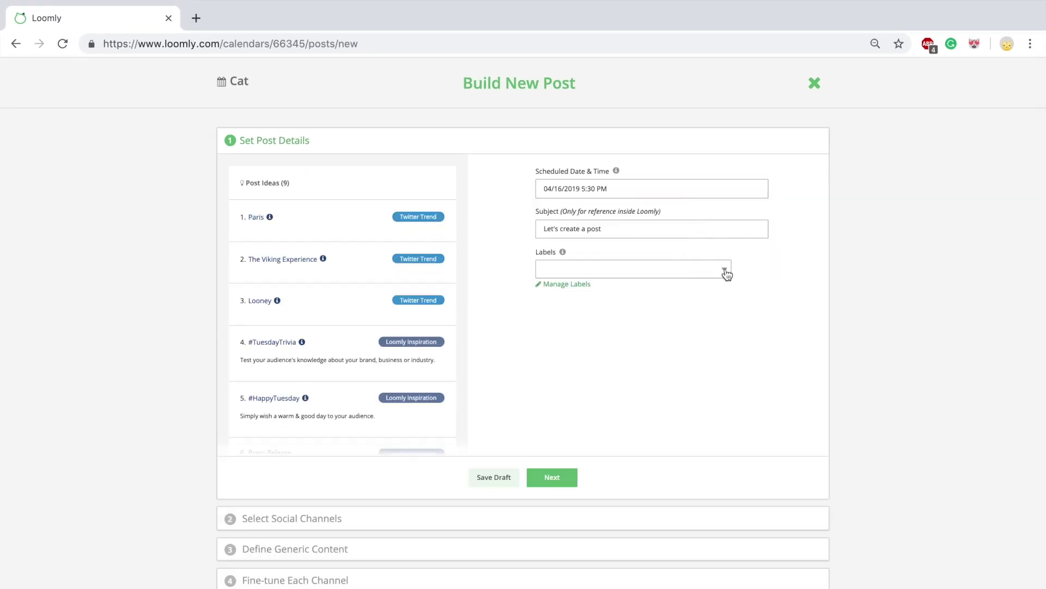
left_click(725, 272)
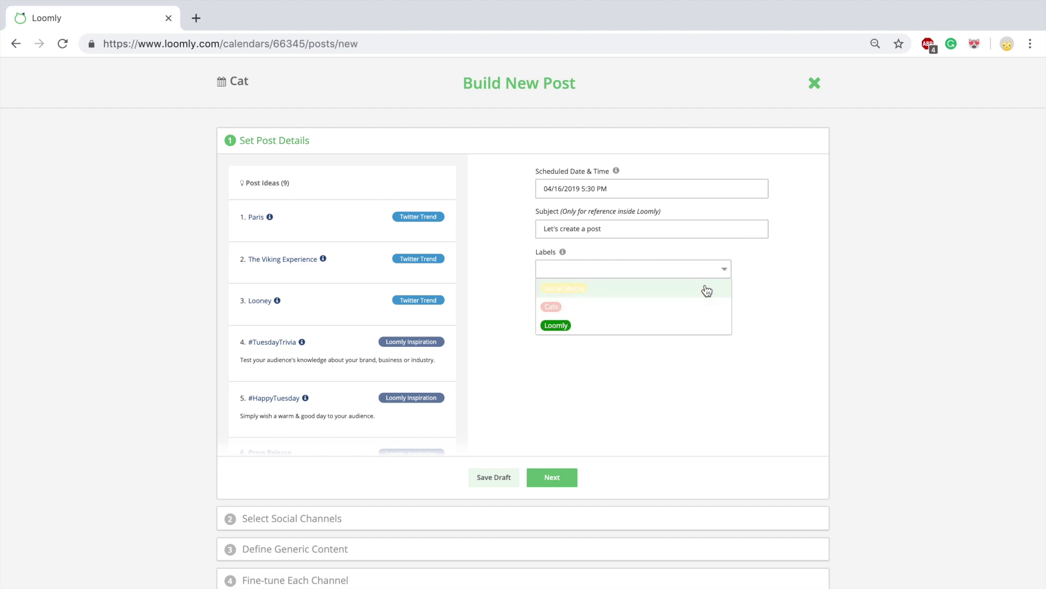
left_click(689, 329)
Create a purple (#5300eb) 'Newsletter' label and add it to the post.
left_click(583, 287)
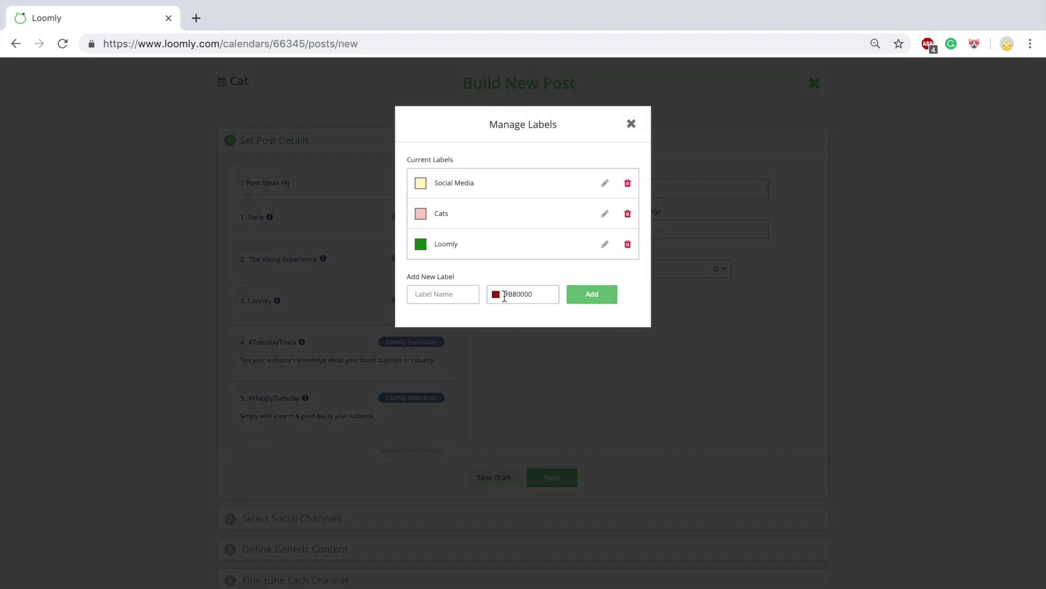
left_click(504, 296)
left_click(547, 319)
type("Newsletter")
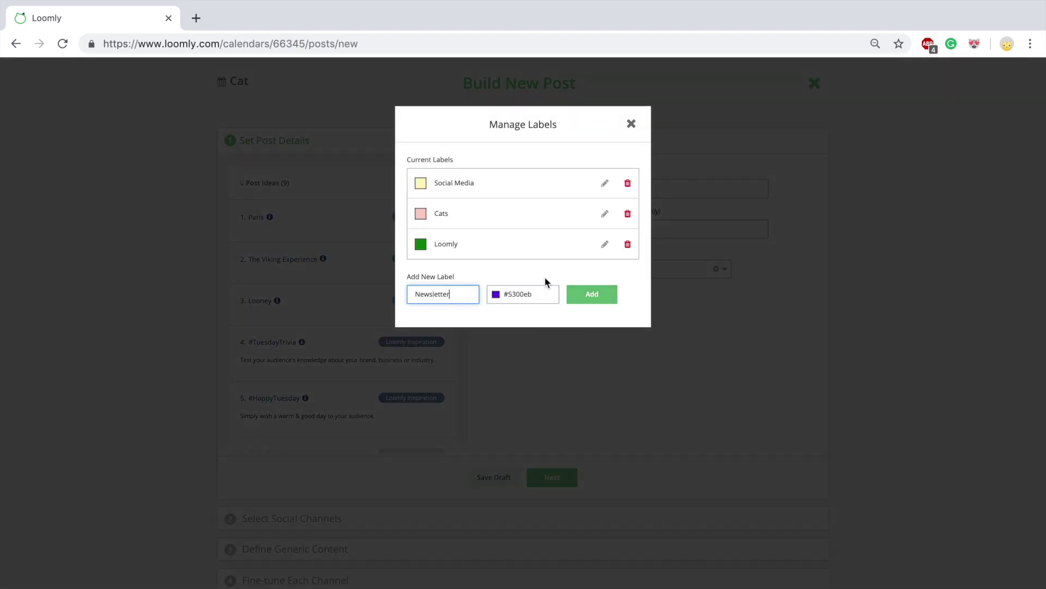
left_click(592, 295)
left_click(631, 124)
left_click(701, 267)
left_click(662, 287)
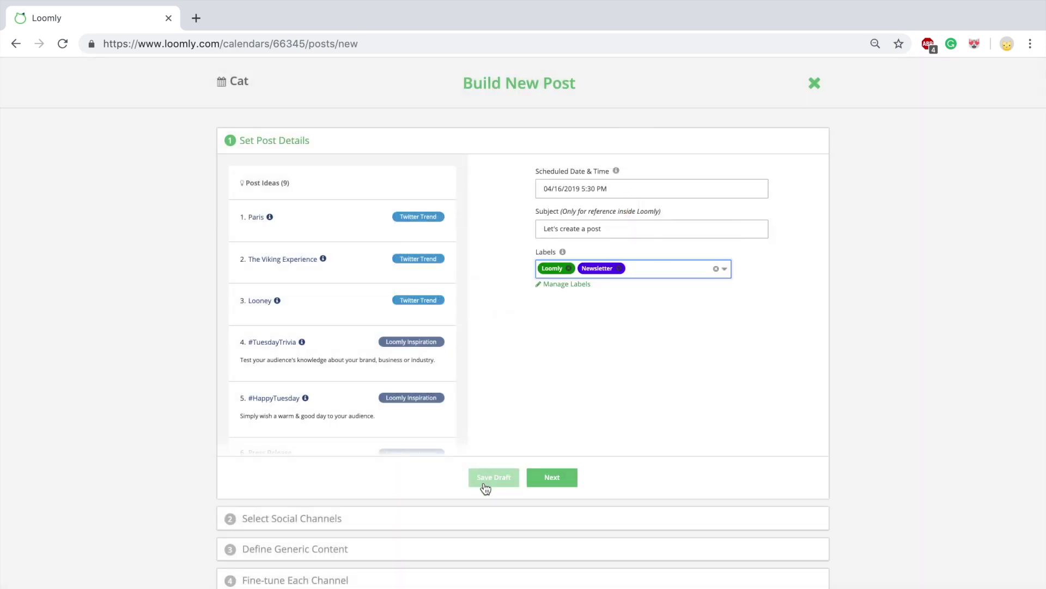
Choose Facebook, Instagram and Pinterest channels, using cal_test_board_1 as the Pinterest board.
left_click(545, 485)
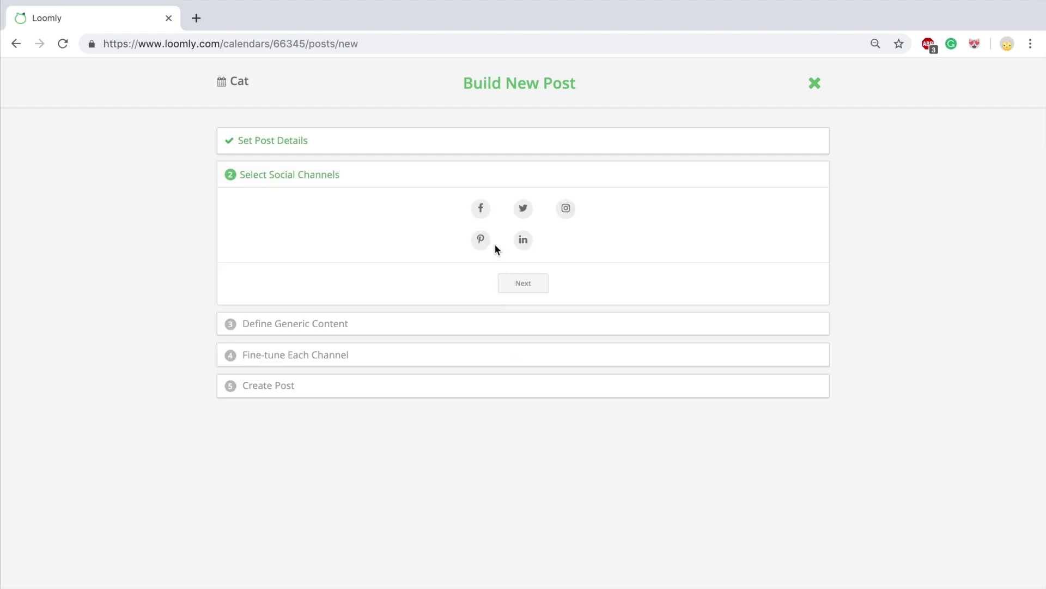
left_click(484, 217)
left_click(563, 218)
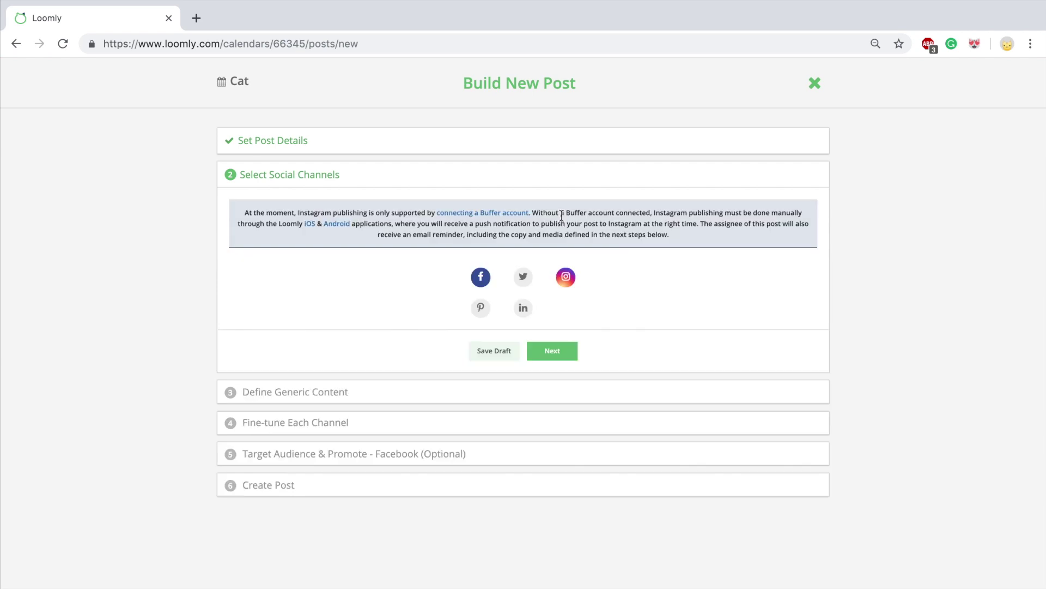
left_click(482, 309)
left_click(509, 356)
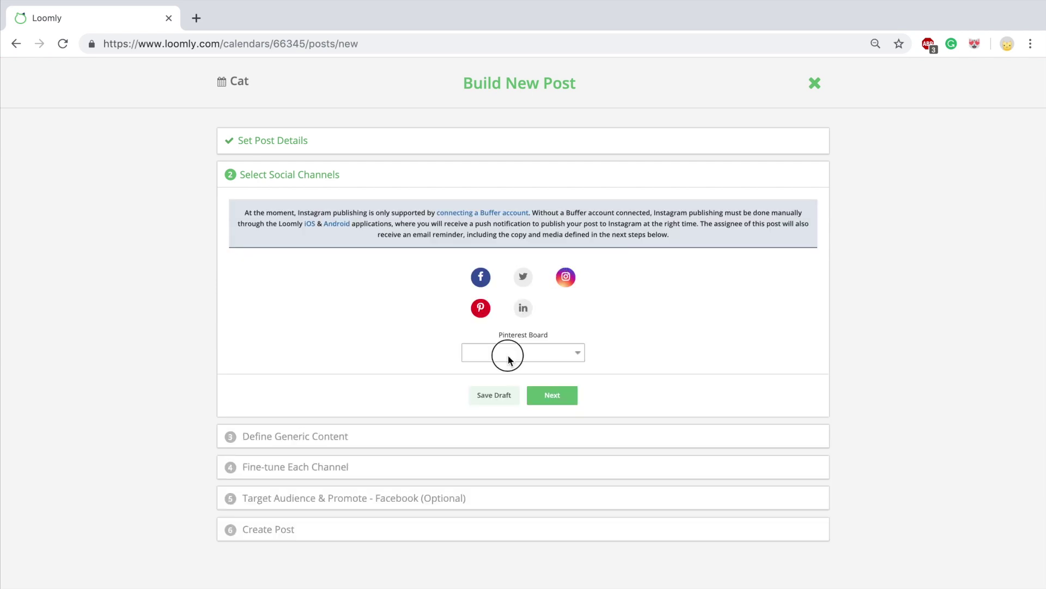
left_click(512, 365)
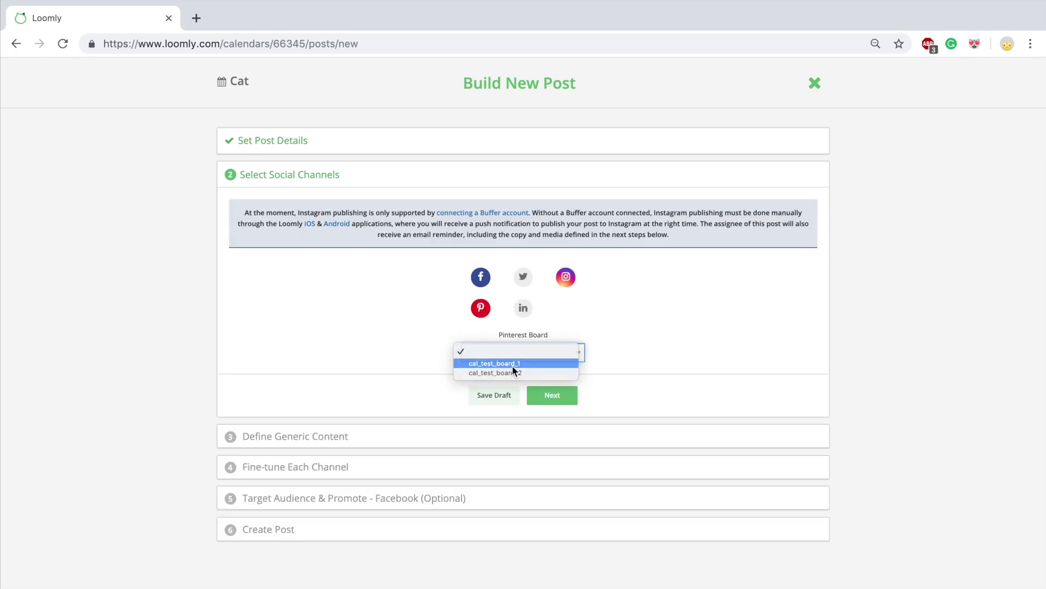
left_click(547, 399)
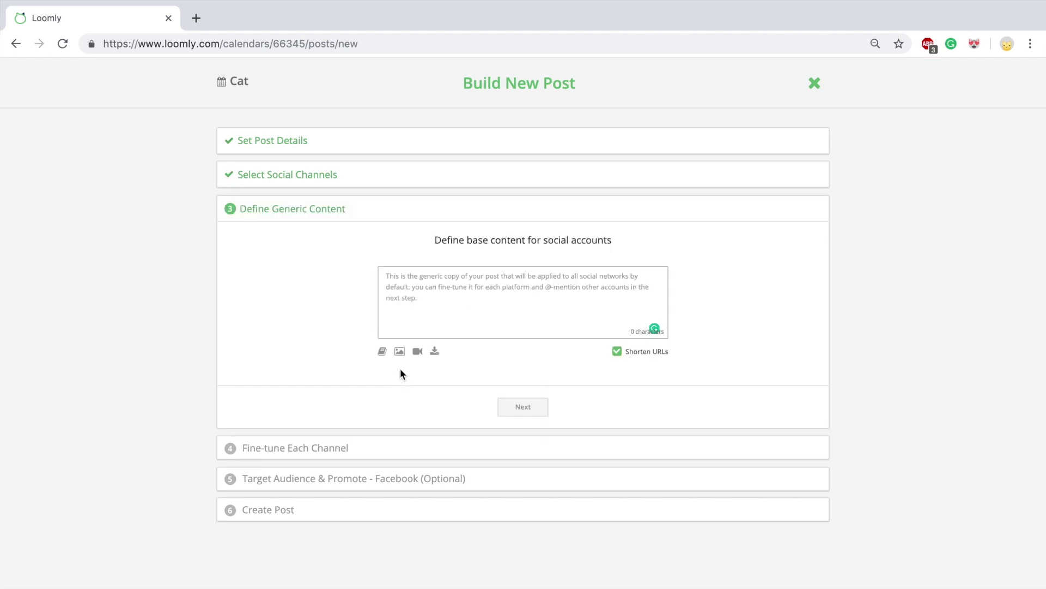
Upload Cat Head.png from the computer as a generic content image.
left_click(400, 351)
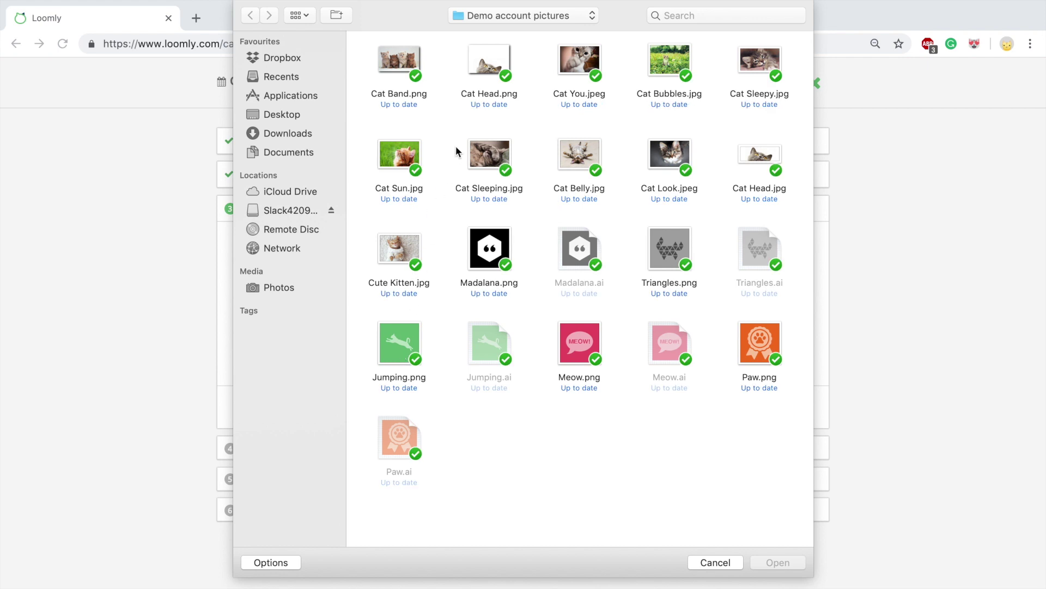
left_click(486, 76)
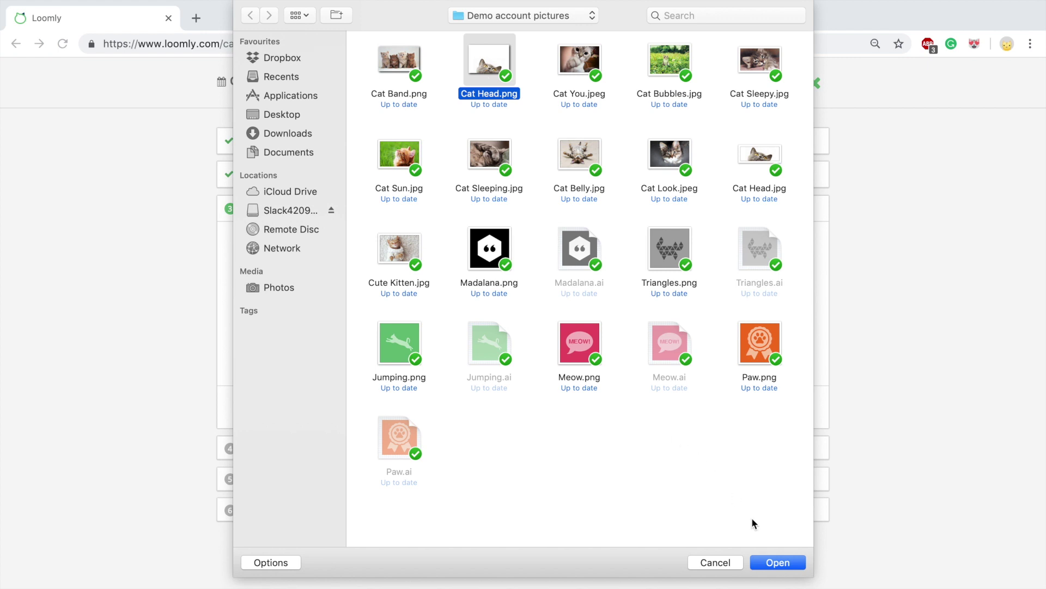
left_click(770, 562)
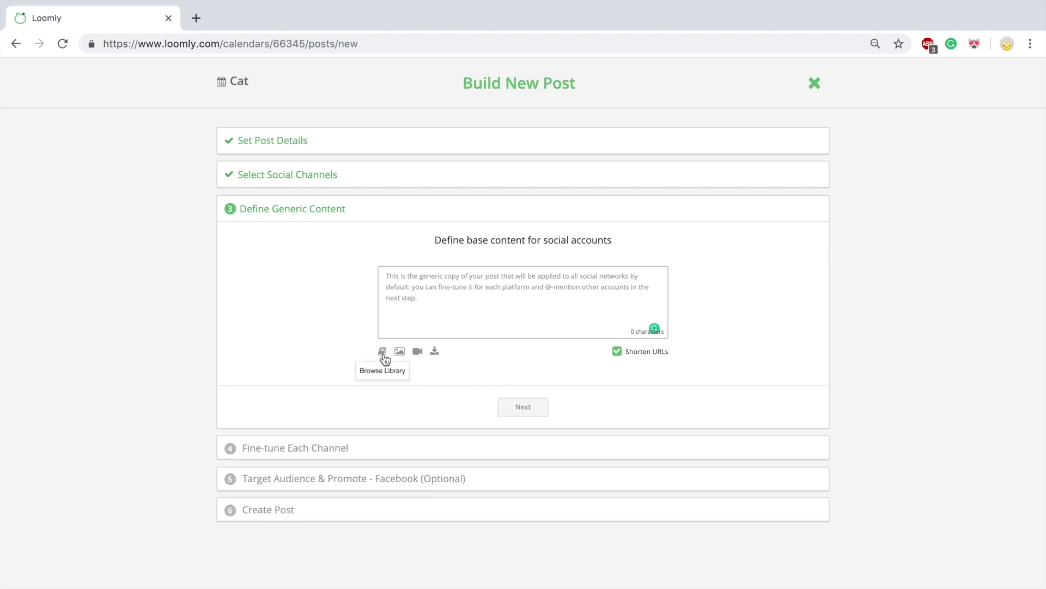
Attach Approval.jpg from the library, filtered to files unused in posts.
left_click(382, 351)
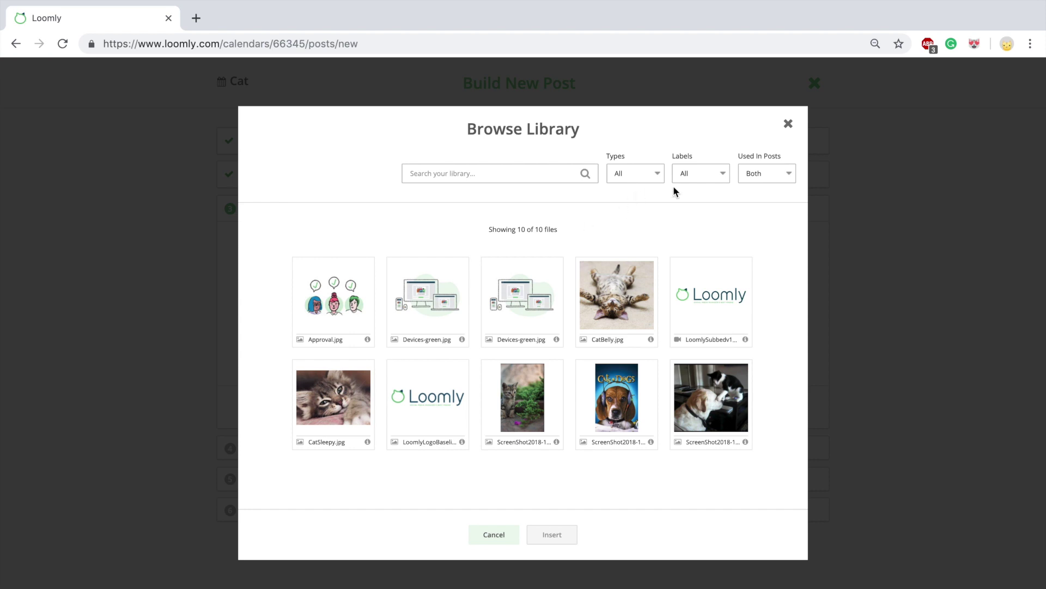
left_click(763, 174)
left_click(757, 190)
left_click(334, 297)
left_click(550, 432)
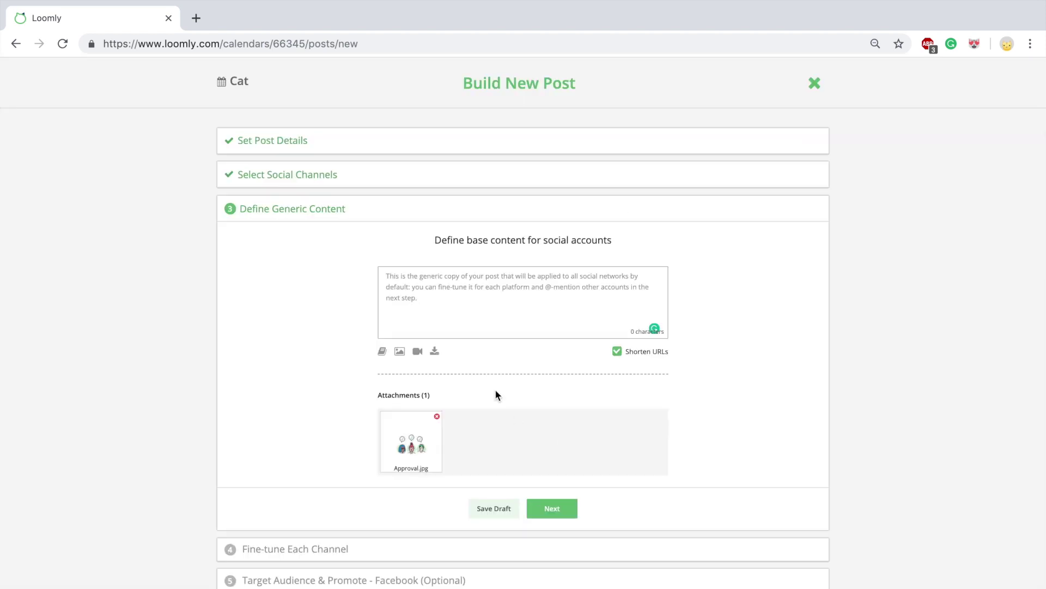
Import an image from a pasted URL and write the text 'Let's create a post'.
left_click(434, 351)
left_click(452, 231)
key("ctrl+v")
left_click(546, 283)
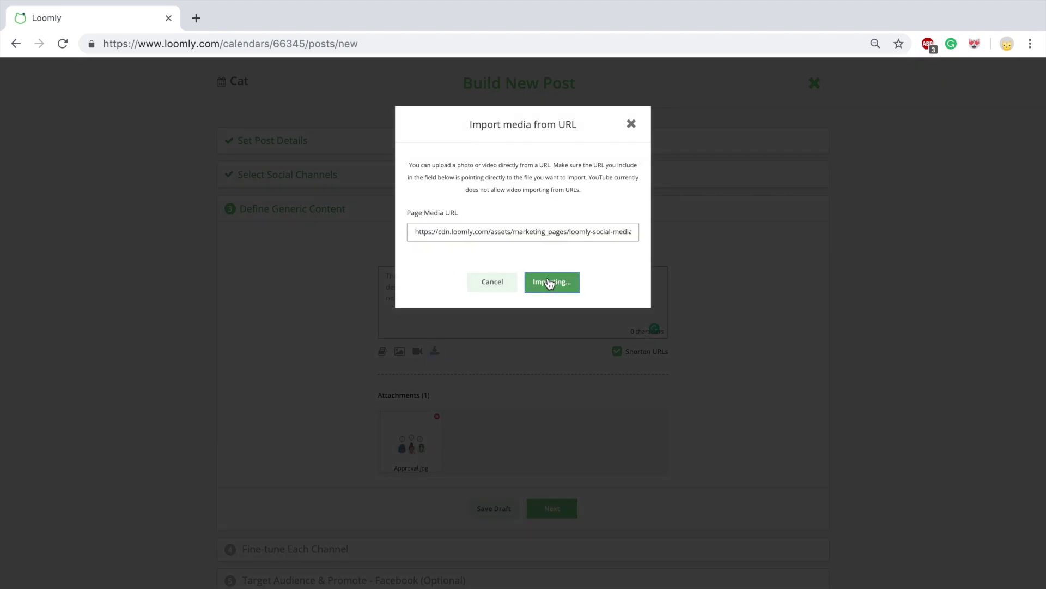
left_click(546, 277)
type("Let's create a post")
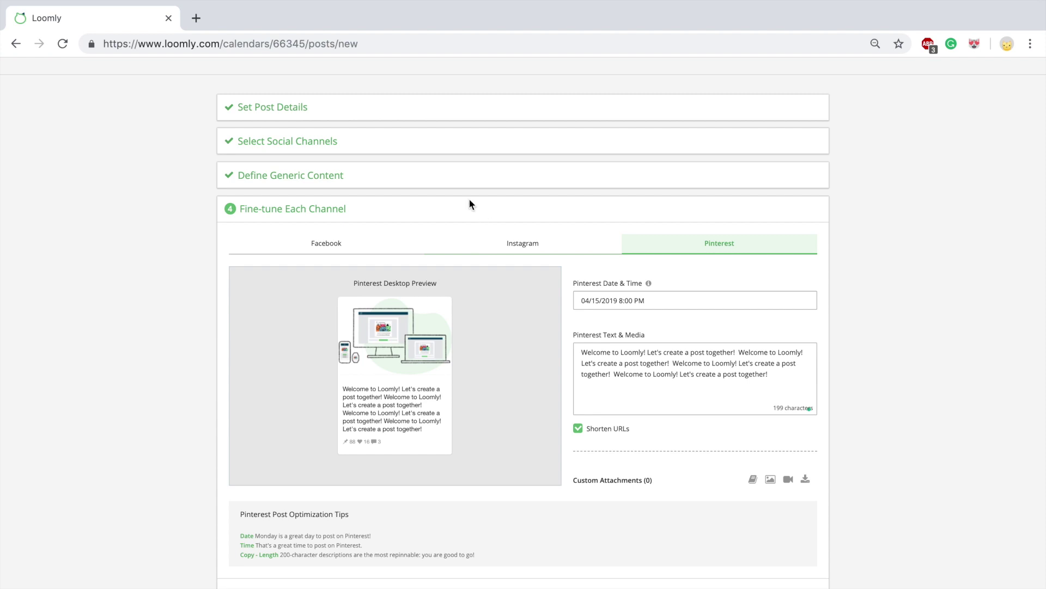
Check the Facebook version of the post and its preview.
left_click(342, 248)
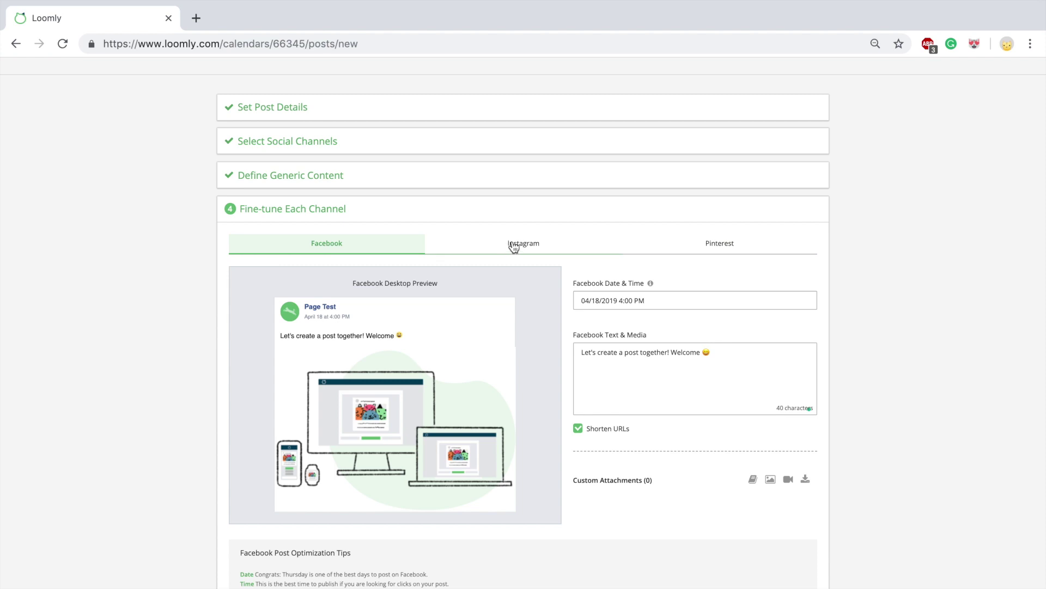
scroll(513, 246, "down", 3)
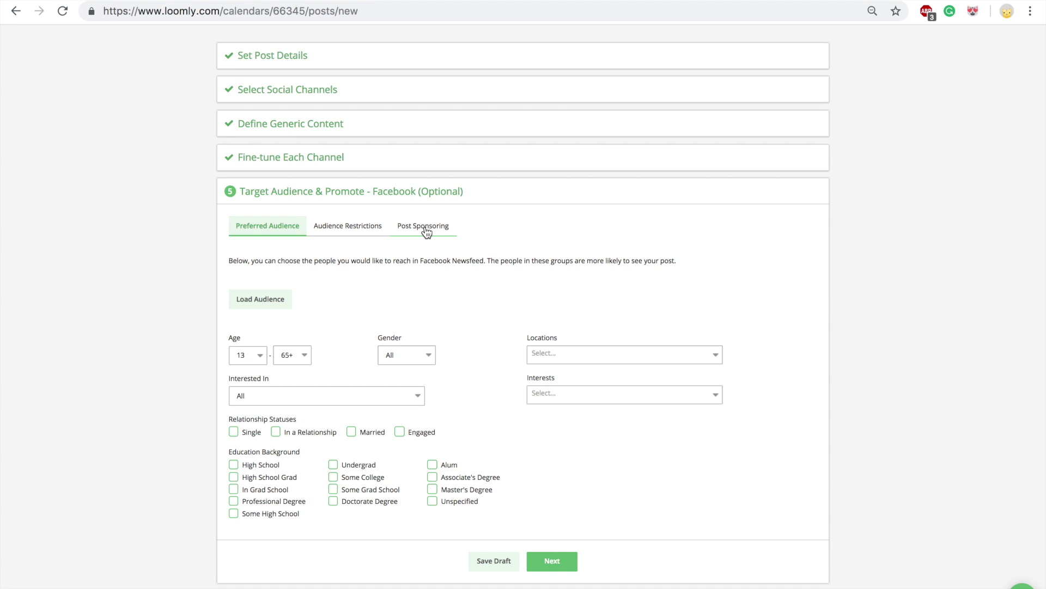
Reveal the Facebook post sponsoring options, then clear them so the post stays unsponsored.
left_click(427, 233)
left_click(755, 330)
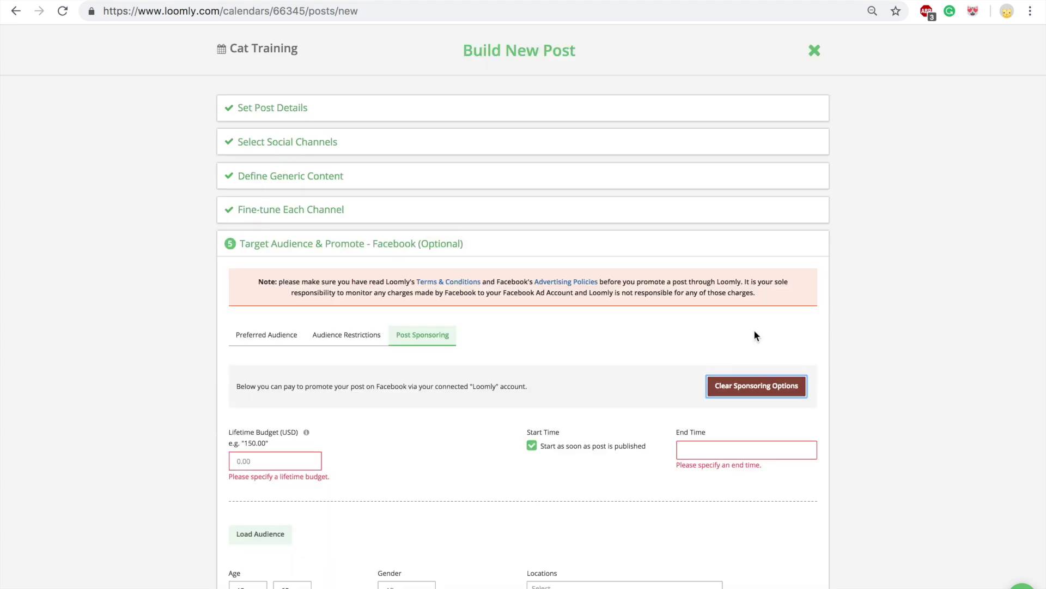
scroll(642, 516, "down", 5)
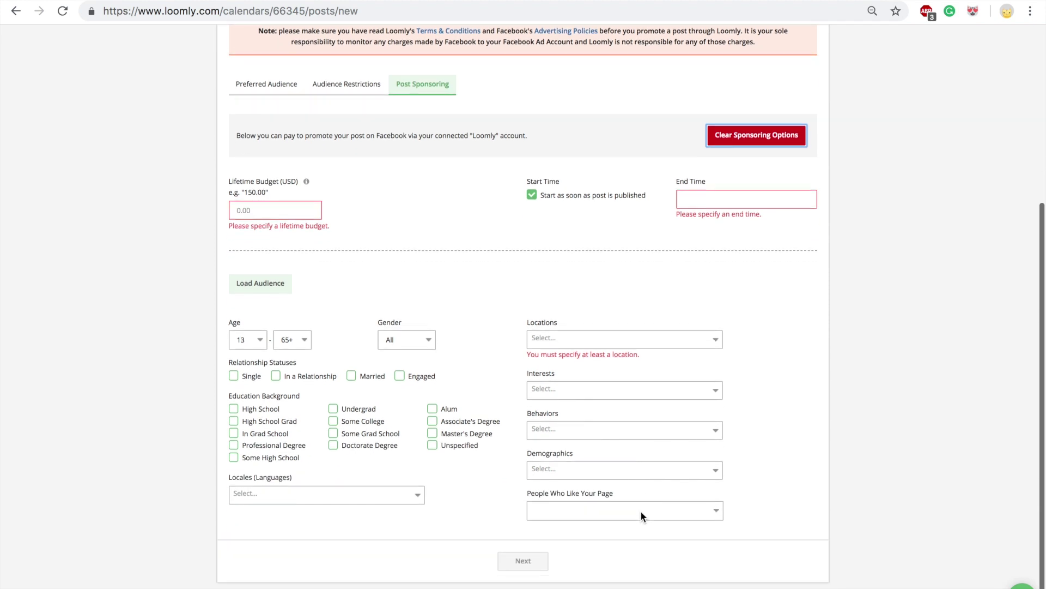
key("Return")
Schedule the 'Let's create a post' post and scroll through its preview and activity log.
left_click(557, 388)
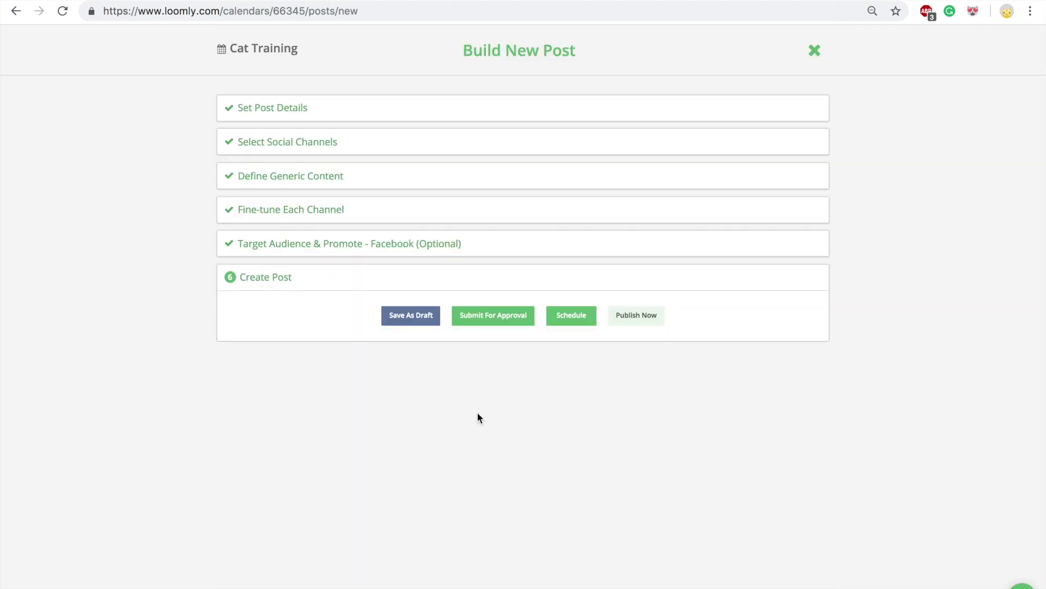
left_click(571, 316)
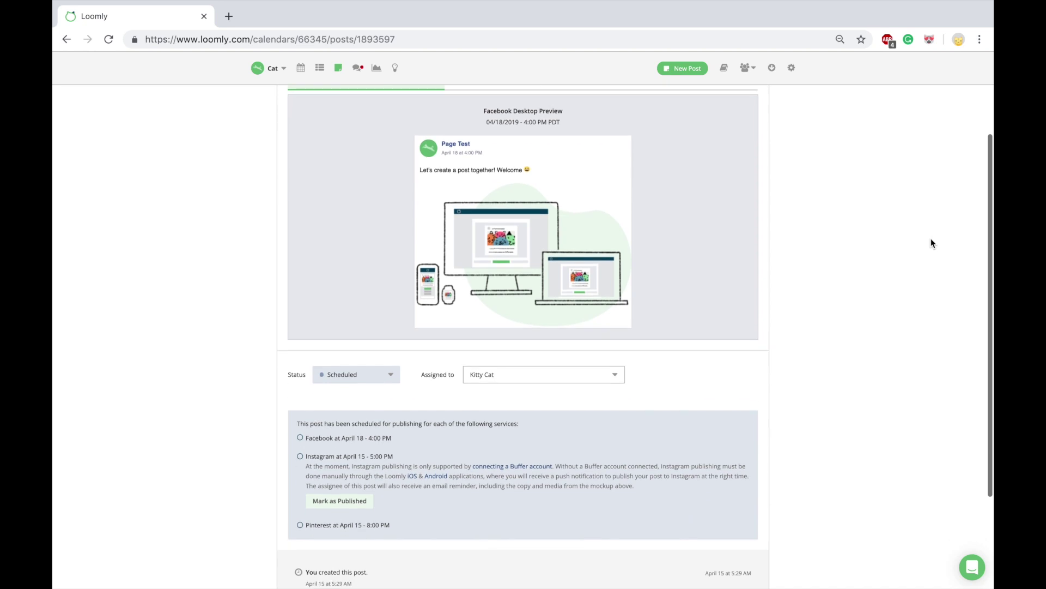
scroll(931, 239, "down", 3)
scroll(930, 234, "up", 1)
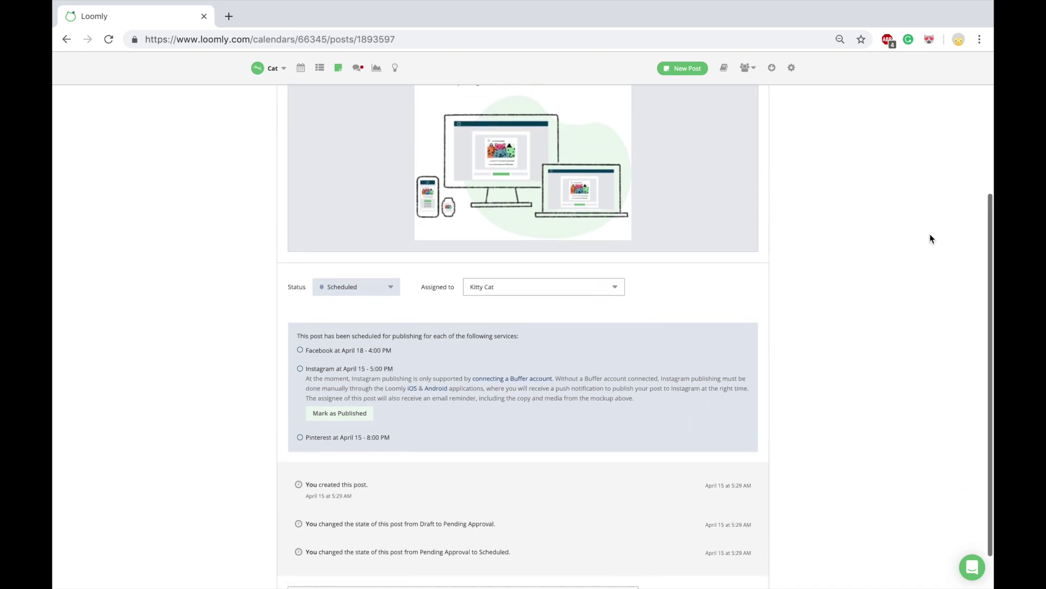
scroll(930, 238, "up", 5)
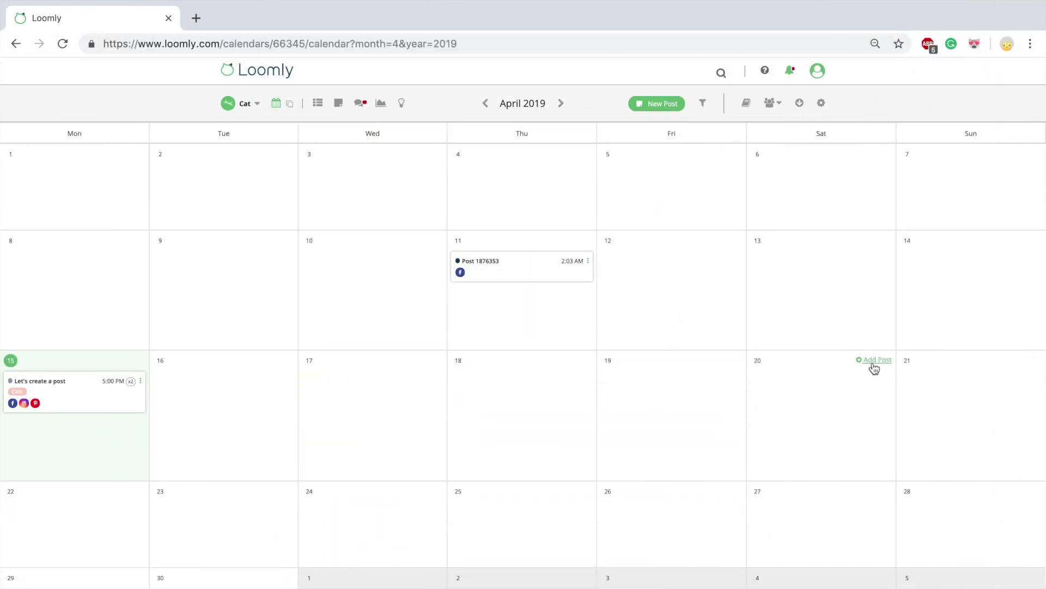
left_click(840, 328)
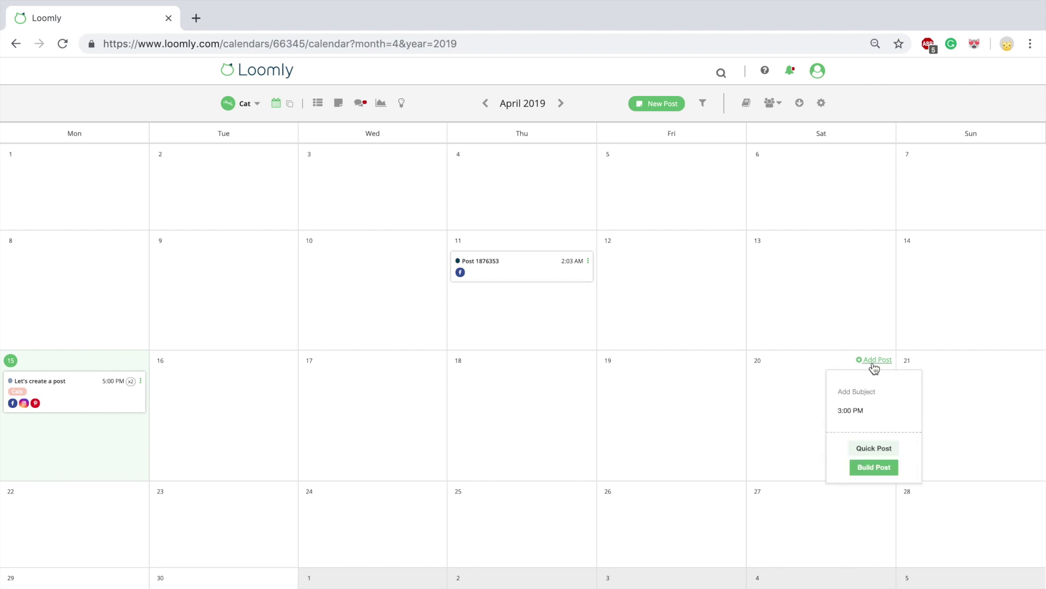
Add an 'Easter' quick post on Saturday, April 20 at 4:00 PM.
type("Easter")
left_click(874, 410)
left_click(877, 434)
left_click(880, 388)
left_click(895, 454)
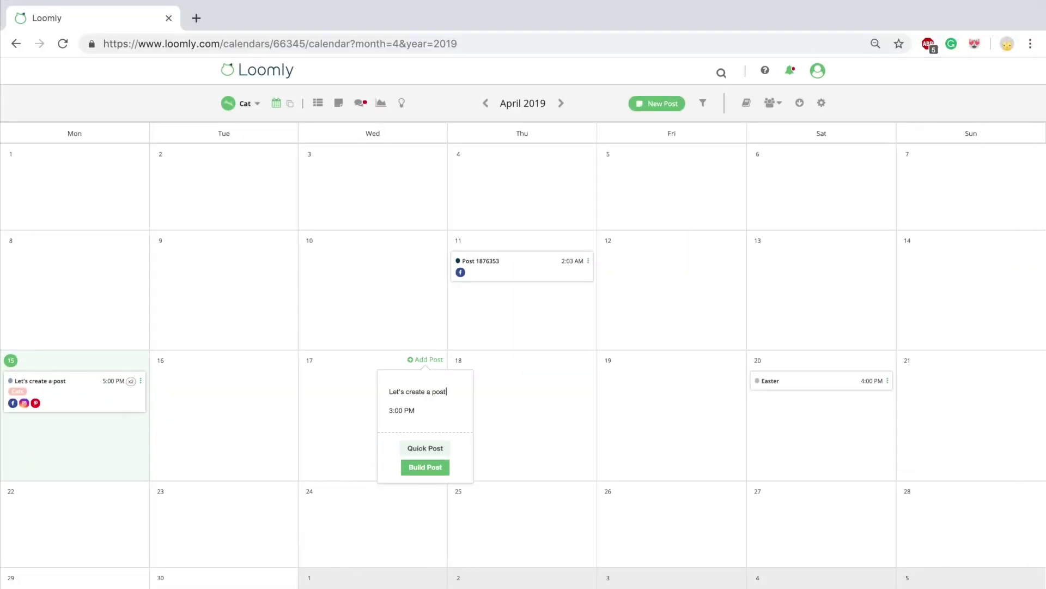
left_click(425, 470)
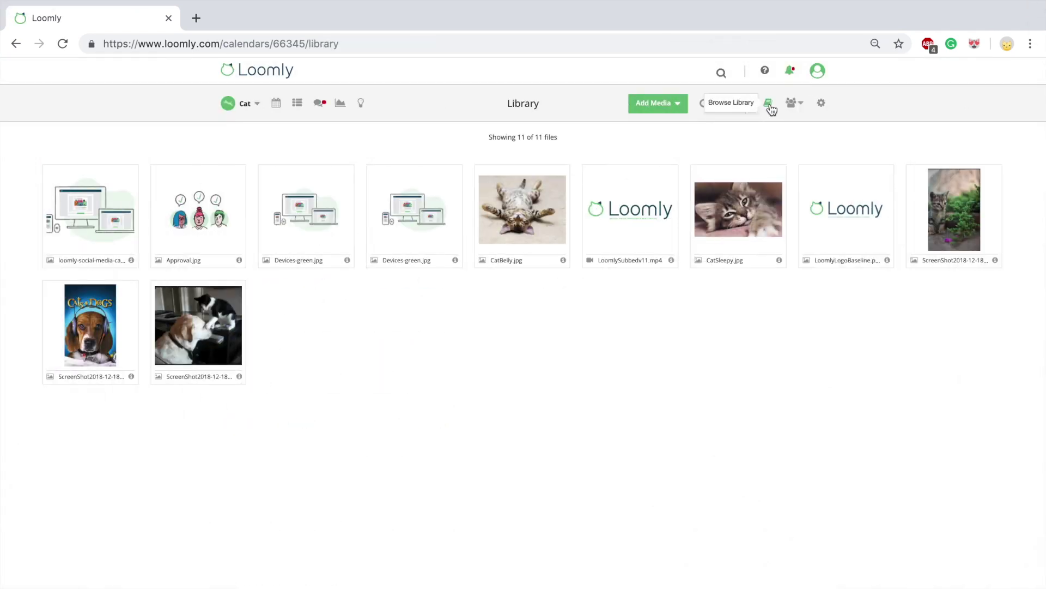
Add a library note titled 'Let's create a note' with the Cats label and description 'Hello'.
left_click(678, 103)
left_click(668, 159)
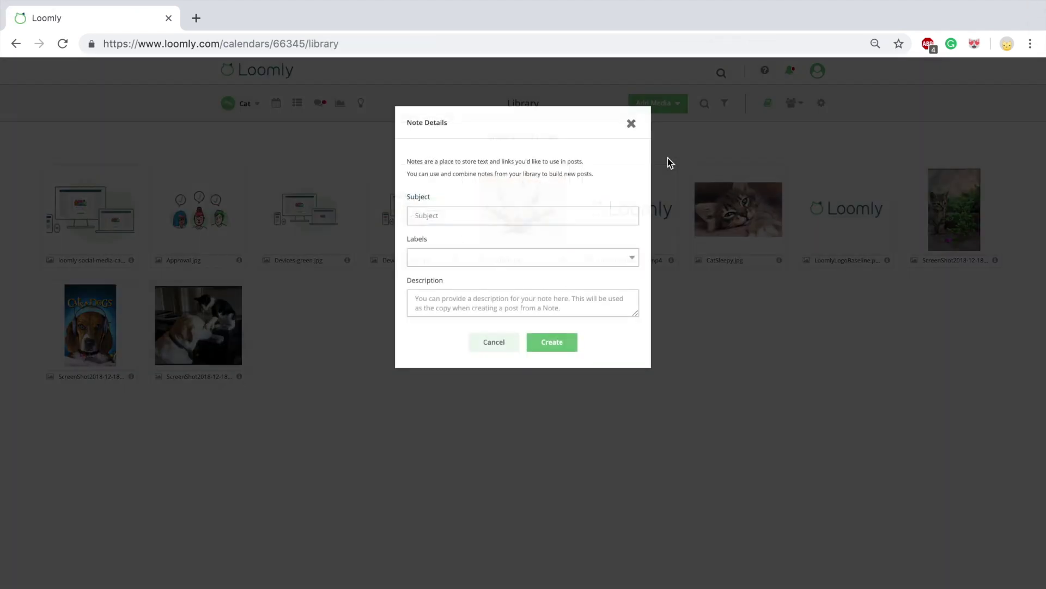
left_click(602, 215)
type("Let's create a note")
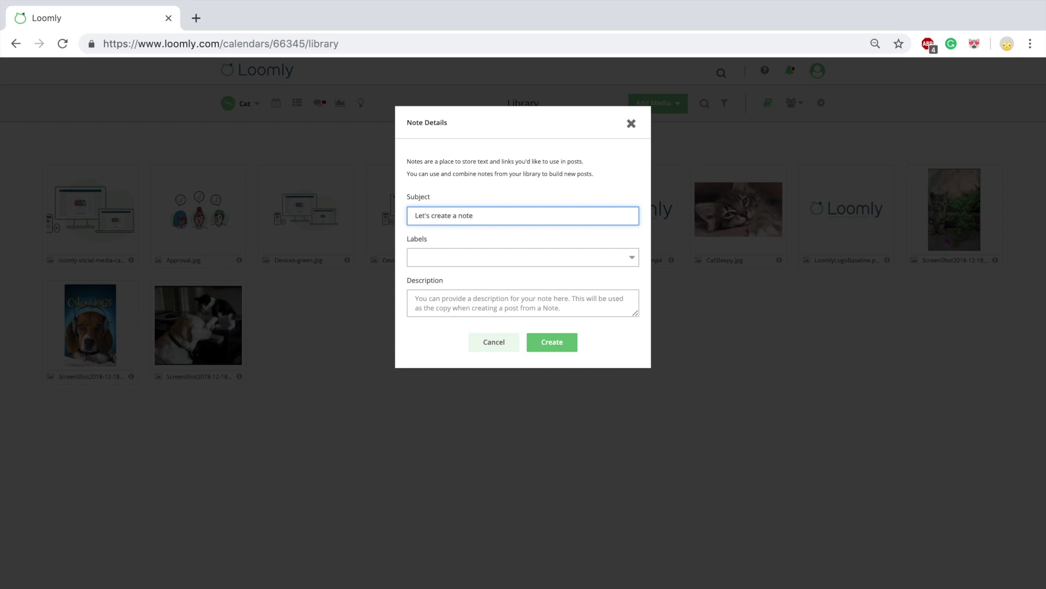
left_click(577, 252)
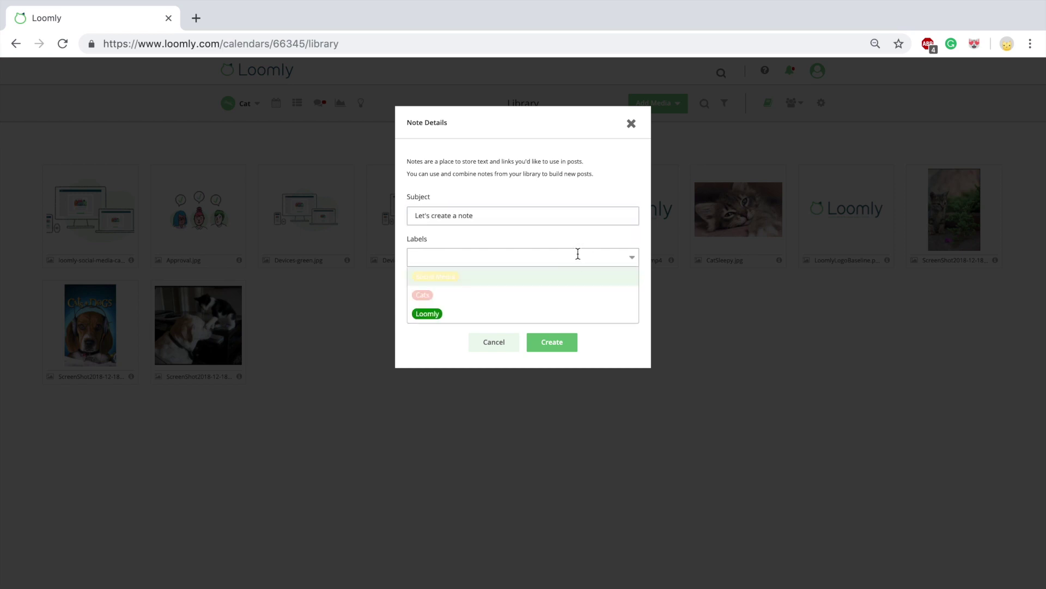
left_click(534, 294)
left_click(539, 299)
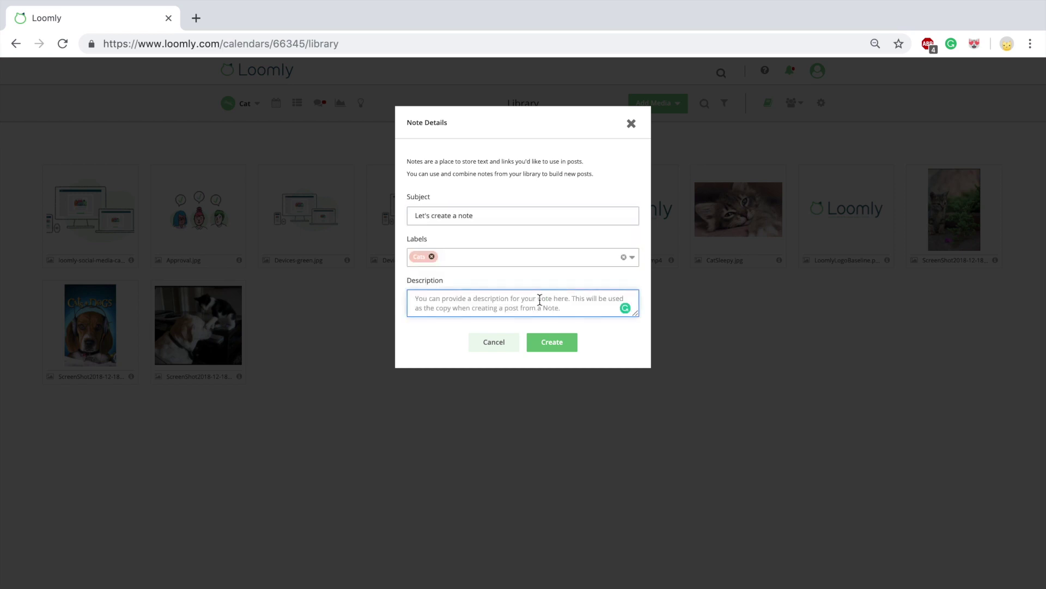
type("Hello")
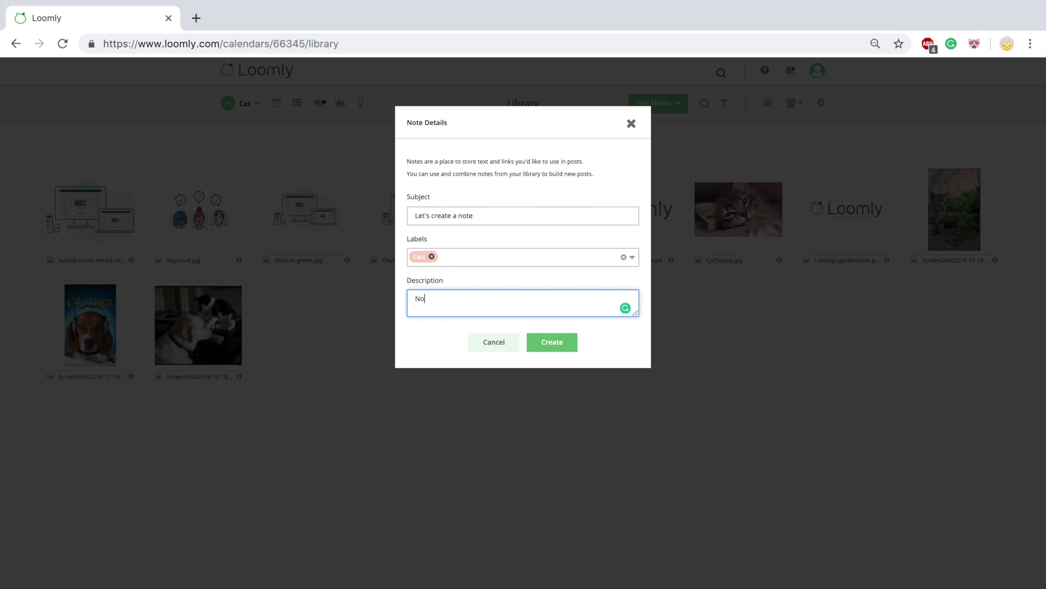
left_click(567, 346)
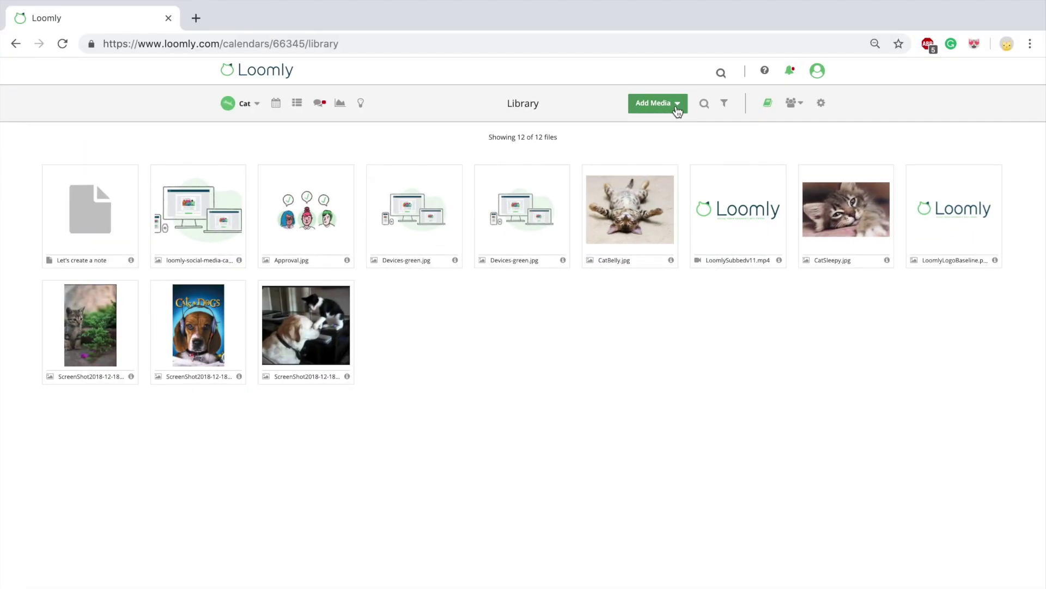
Begin a post template named 'Let's create a template!' labelled Loomly.
left_click(678, 105)
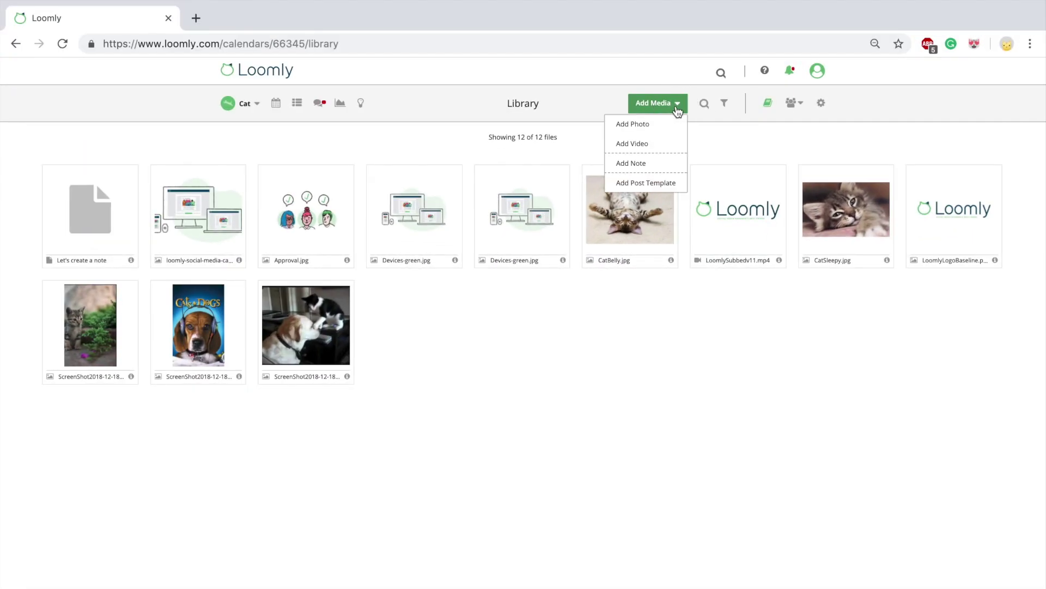
left_click(679, 182)
type("Let's create a template!")
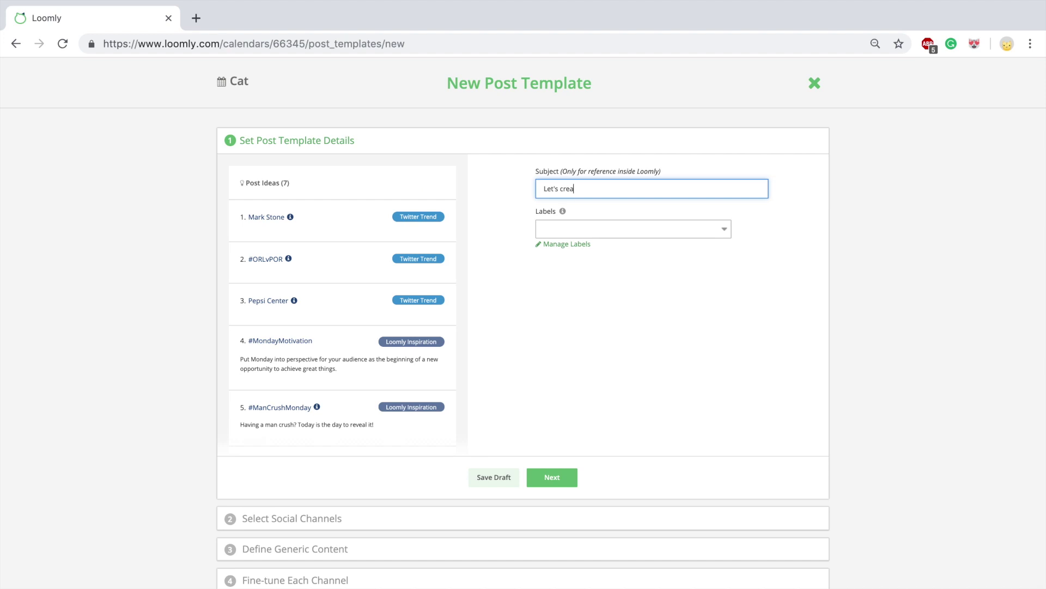
left_click(631, 229)
left_click(585, 283)
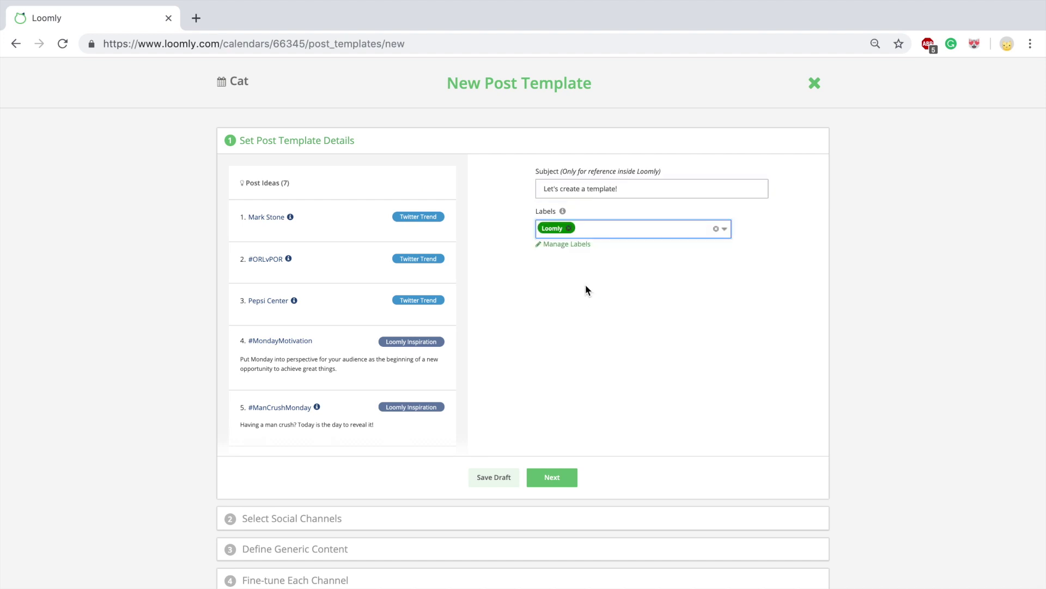
left_click(556, 477)
Target Facebook and LinkedIn, create the template, then start a new post from it.
left_click(480, 208)
left_click(523, 240)
left_click(557, 282)
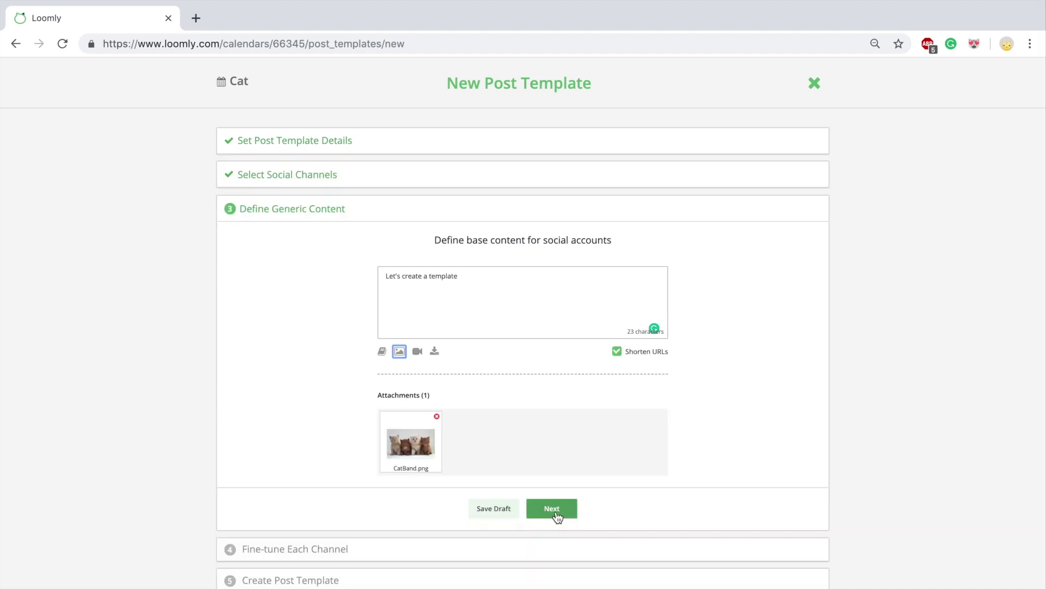
left_click(556, 510)
scroll(556, 511, "down", 3)
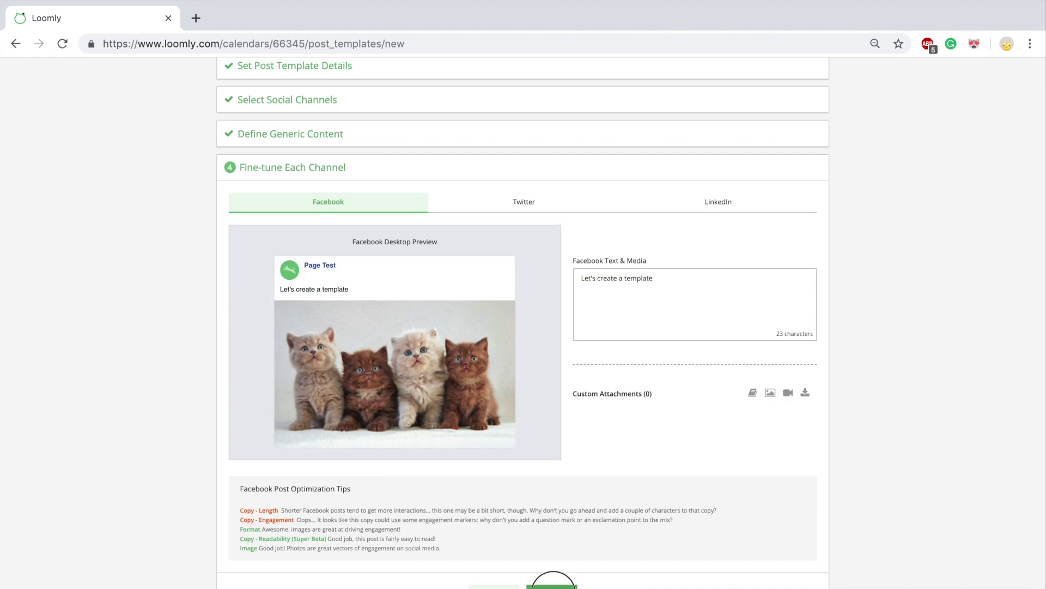
left_click(551, 581)
left_click(516, 327)
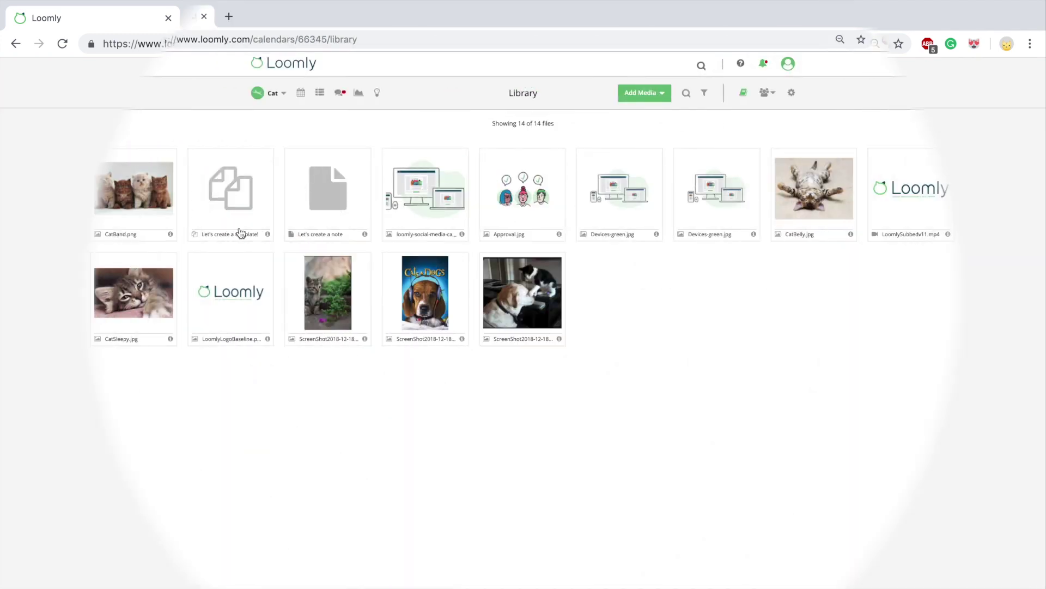
left_click(241, 231)
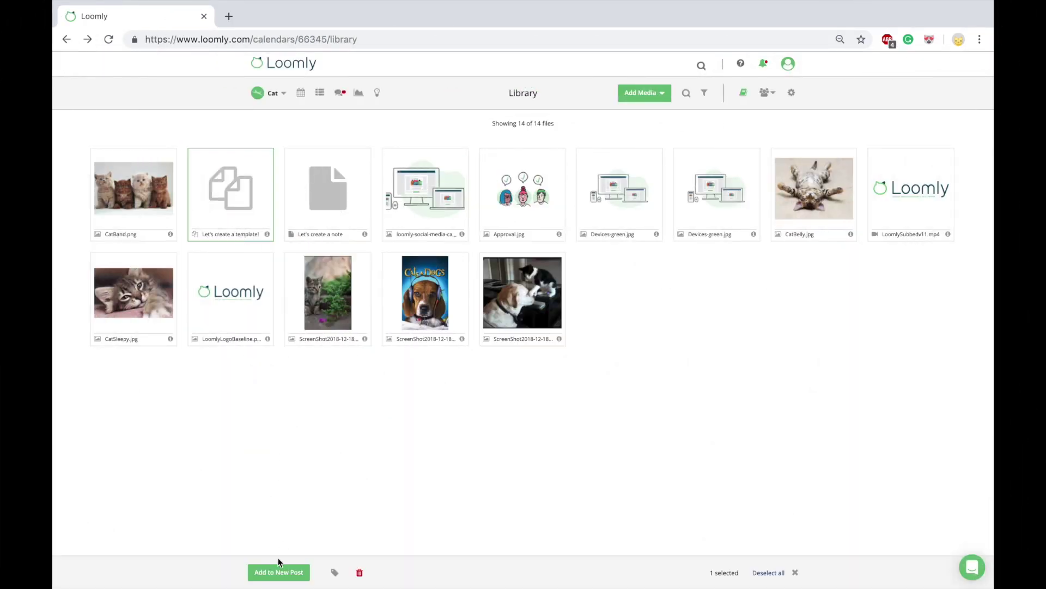
left_click(280, 572)
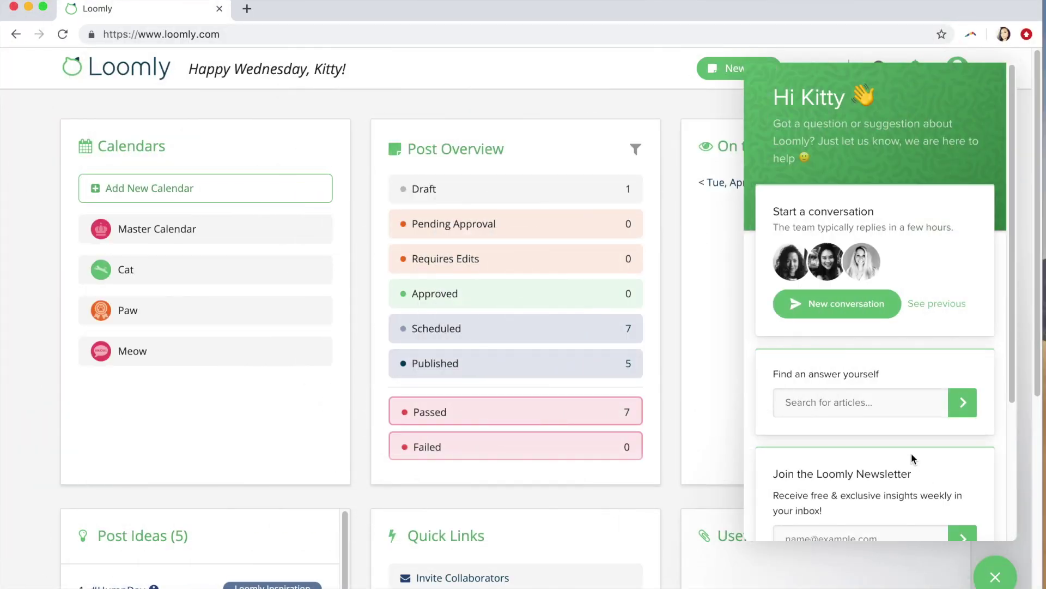
Send 'Thank you for watching this video!' to the Loomly team in a new chat conversation.
left_click(818, 312)
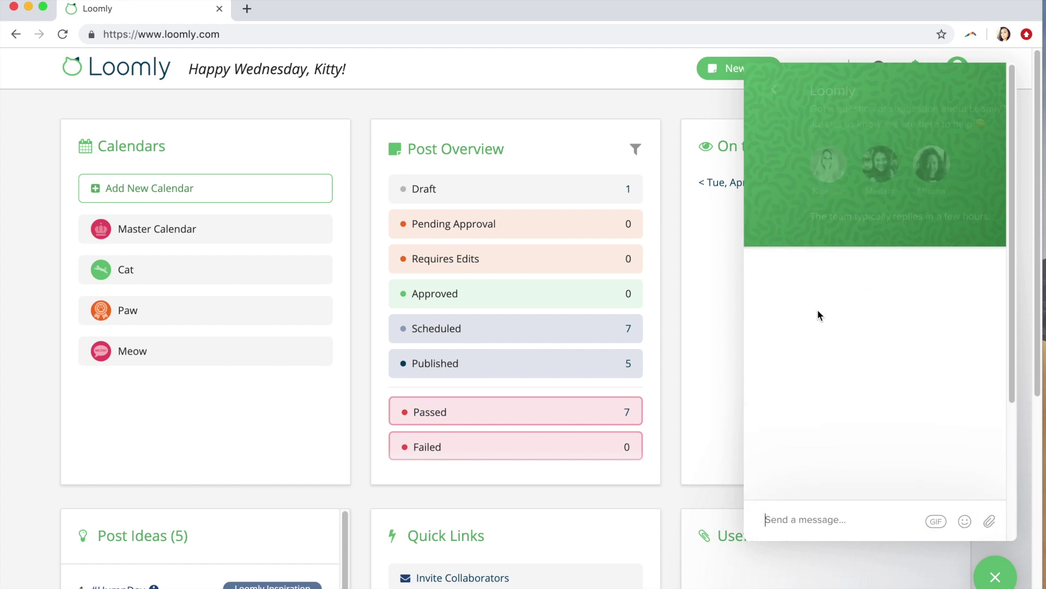
type("Thank y")
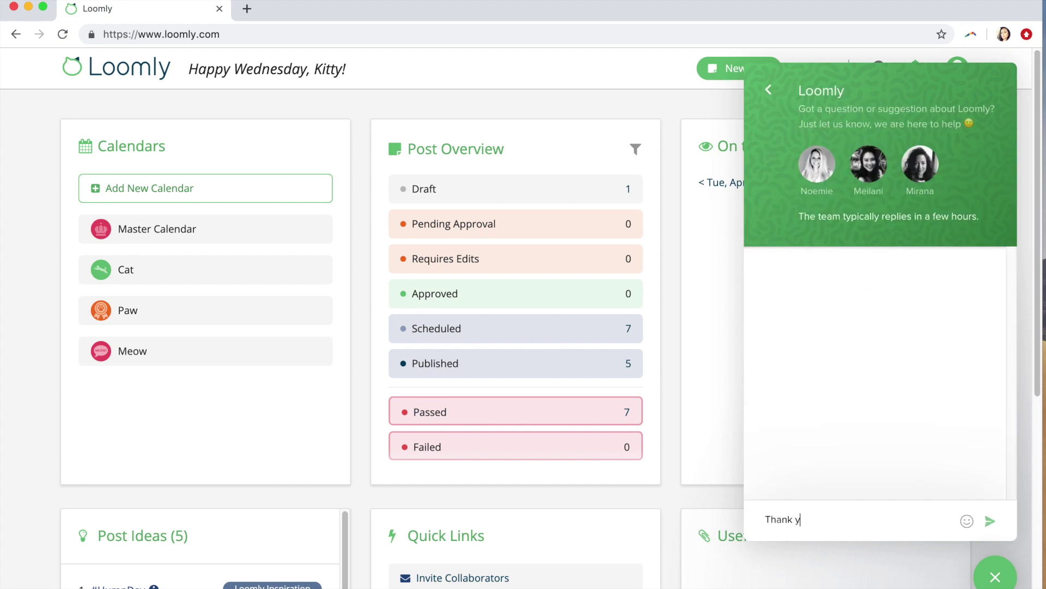
type("ou for watching this video!")
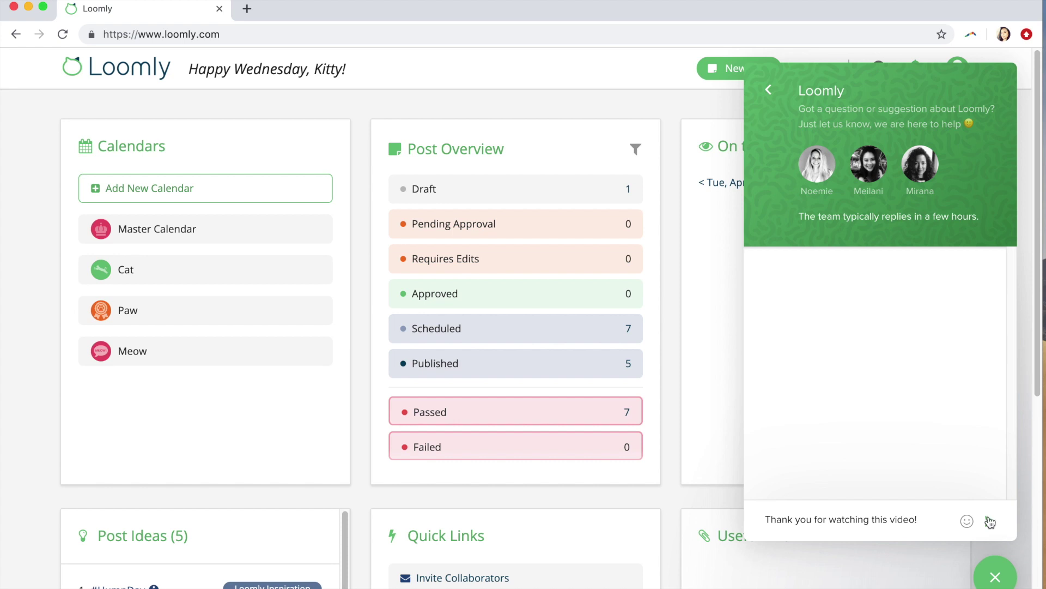
left_click(991, 522)
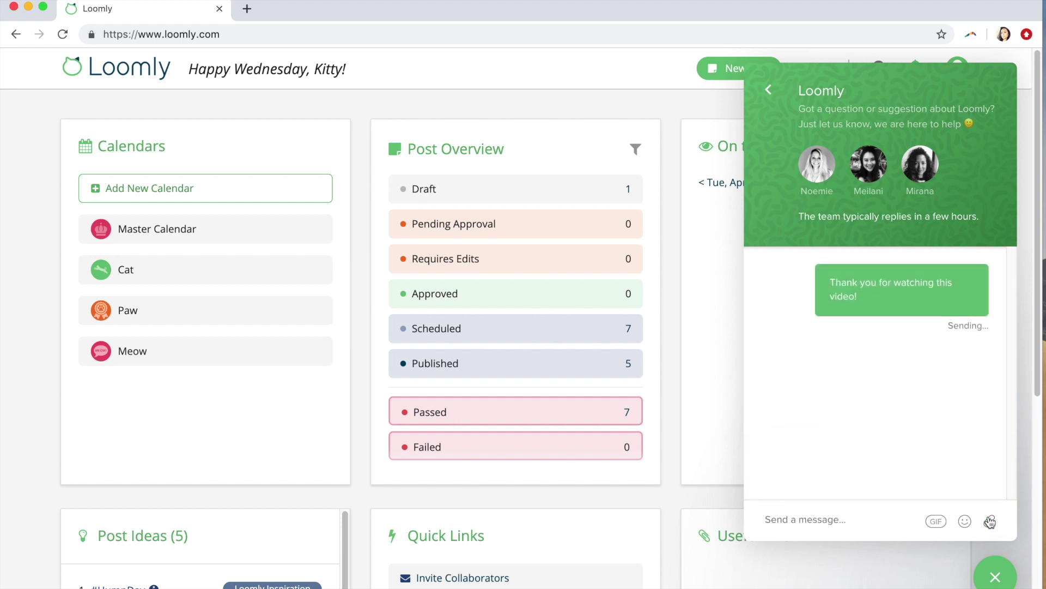